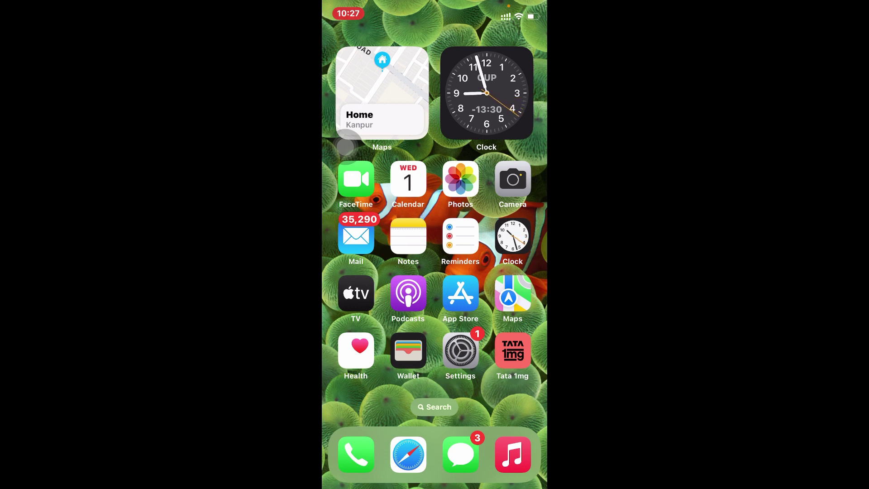
# - Search the App Store for 'ezviz', install the EZVIZ app and launch it
pyautogui.moveTo(502, 292)
pyautogui.mouseDown()
pyautogui.moveTo(367, 292)
pyautogui.moveTo(503, 293)
pyautogui.mouseUp()
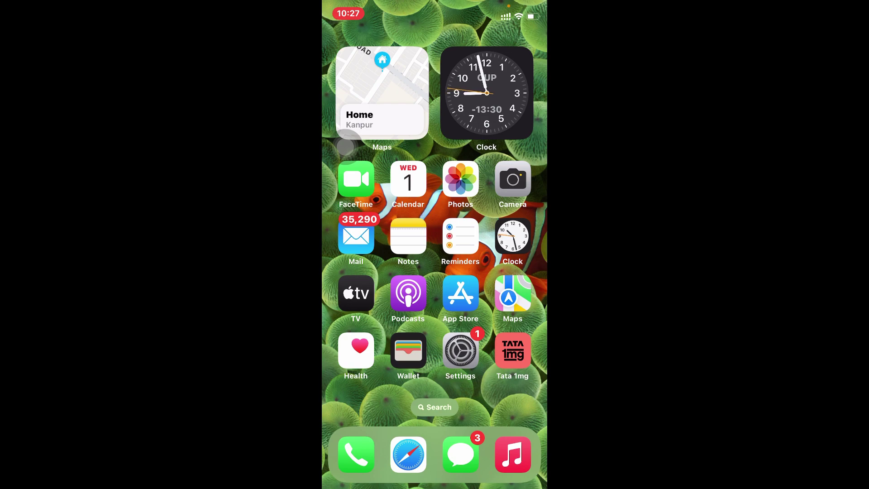
pyautogui.moveTo(475, 271)
pyautogui.mouseDown()
pyautogui.moveTo(353, 272)
pyautogui.moveTo(476, 271)
pyautogui.mouseUp()
pyautogui.click(461, 293)
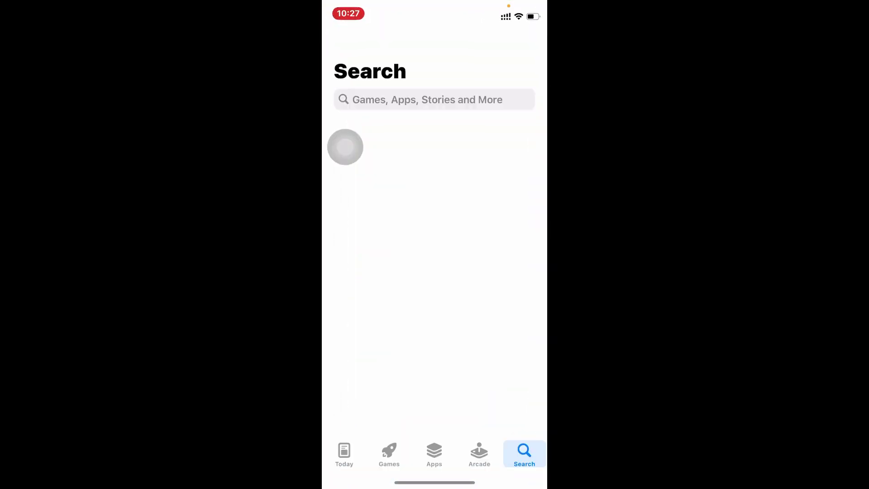
pyautogui.click(435, 99)
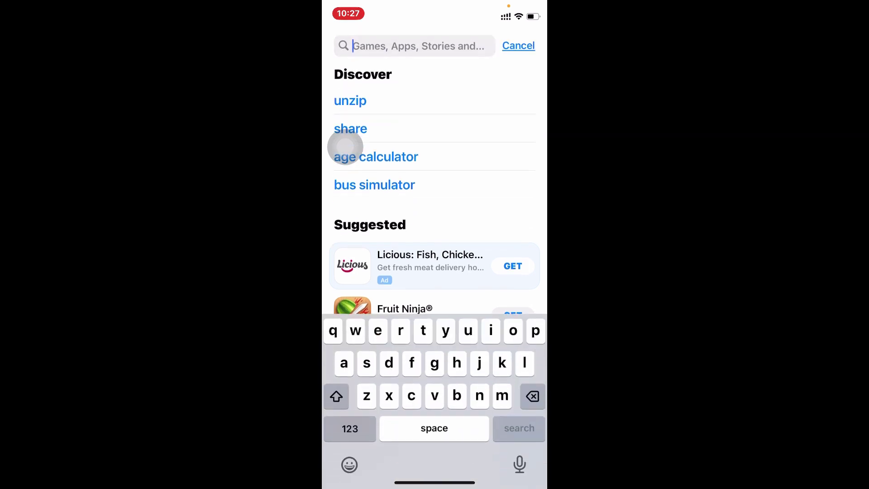
pyautogui.write('ezviz')
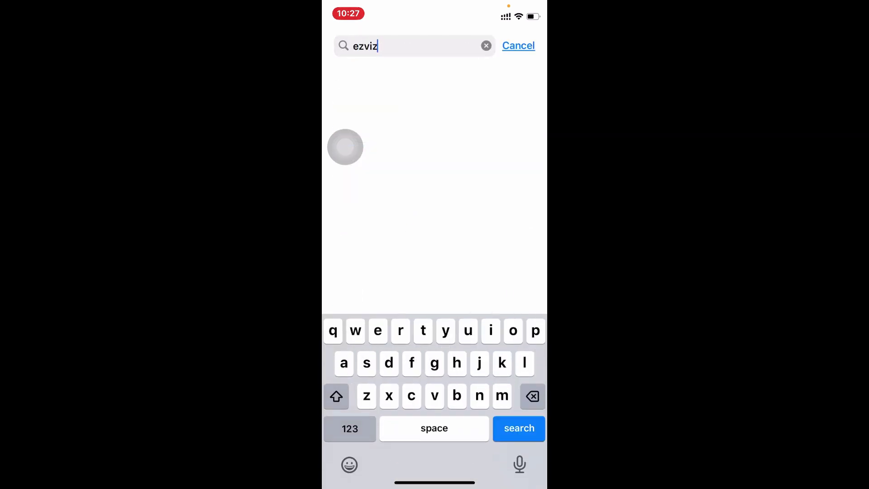
pyautogui.click(518, 45)
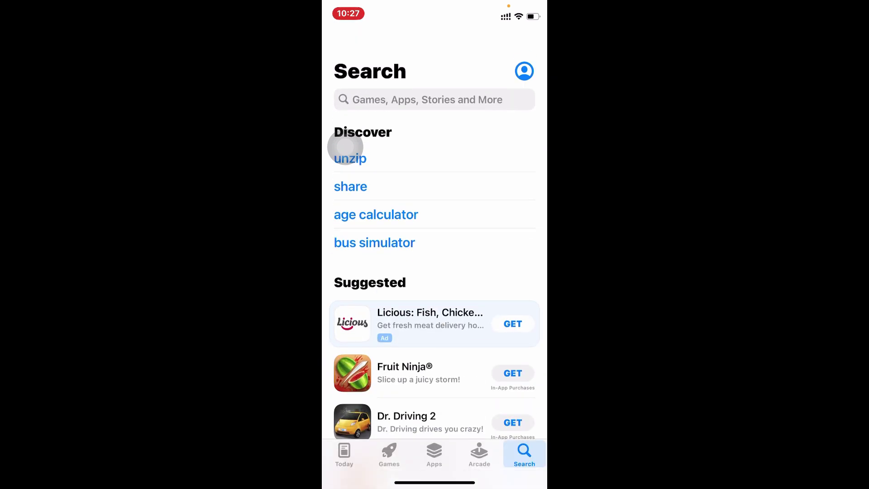
pyautogui.click(434, 99)
pyautogui.write('ezviz')
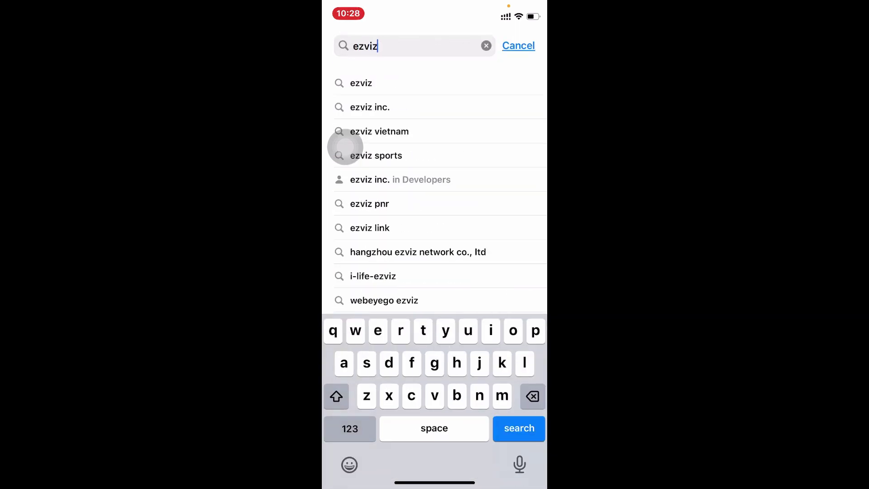
pyautogui.press('Return')
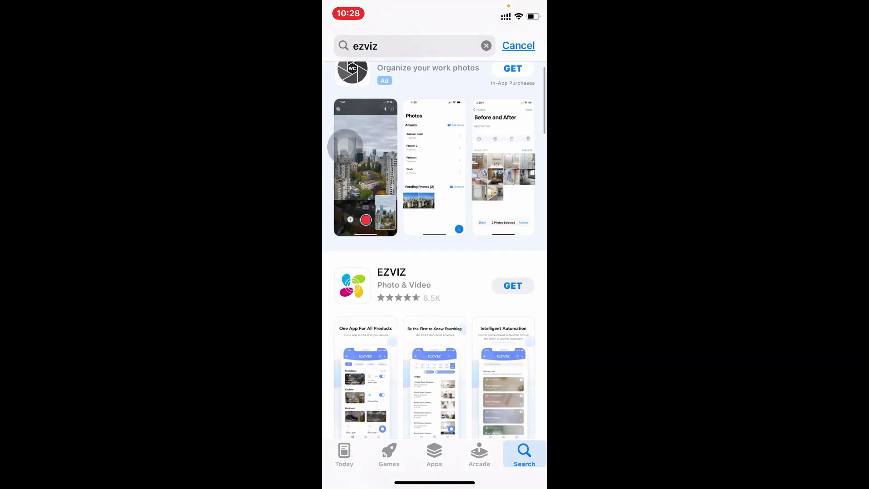
pyautogui.scroll(-1, 434, 271)
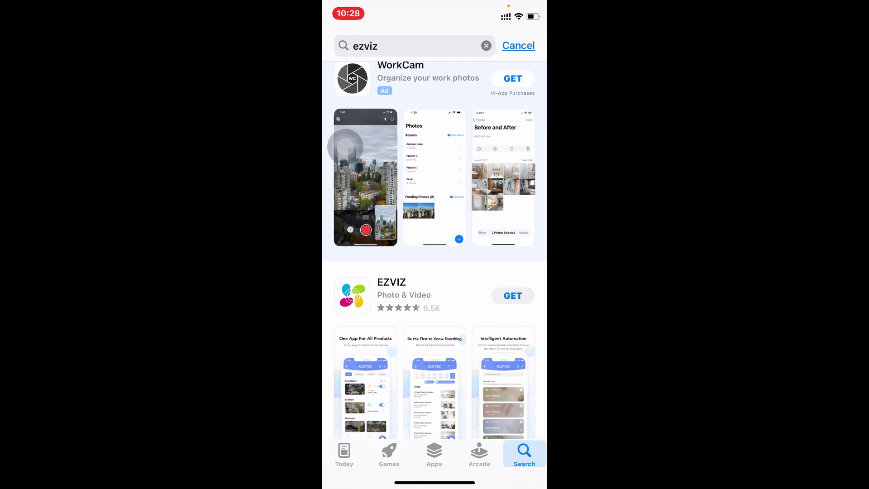
pyautogui.click(513, 295)
pyautogui.click(513, 295)
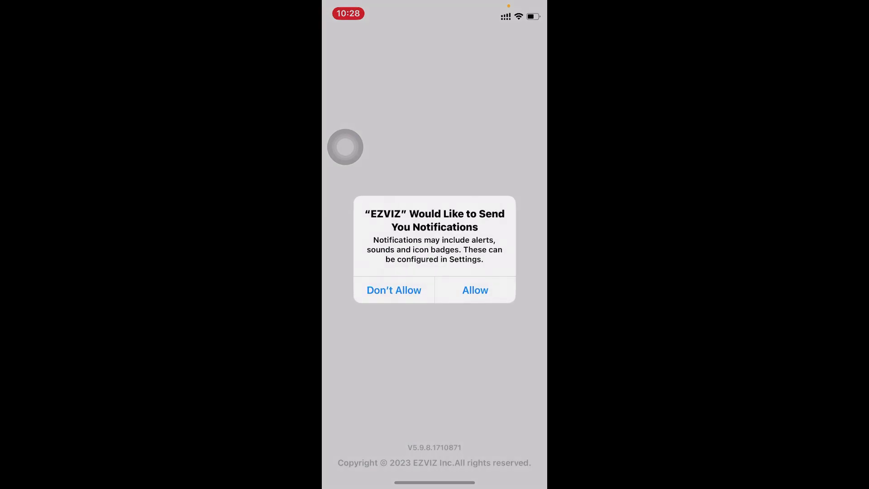
# - Dismiss the tracking and notification prompts and sign up for EZVIZ with the Apple ID
pyautogui.click(435, 291)
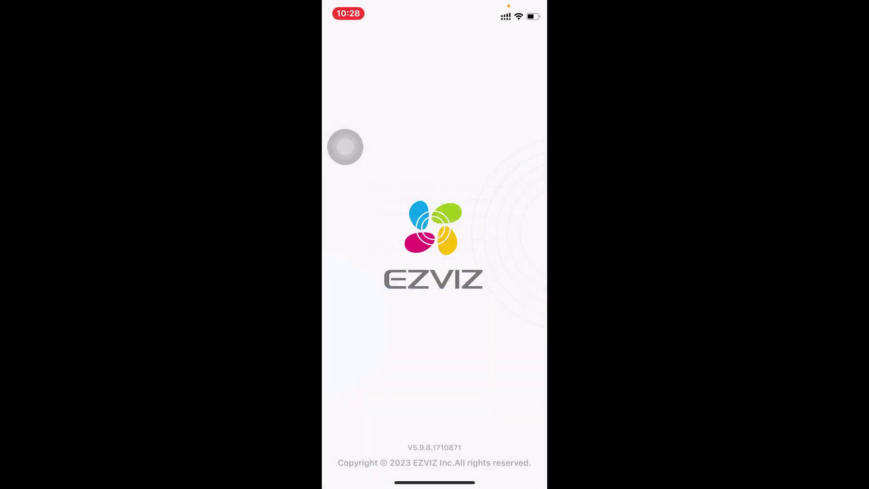
pyautogui.click(475, 291)
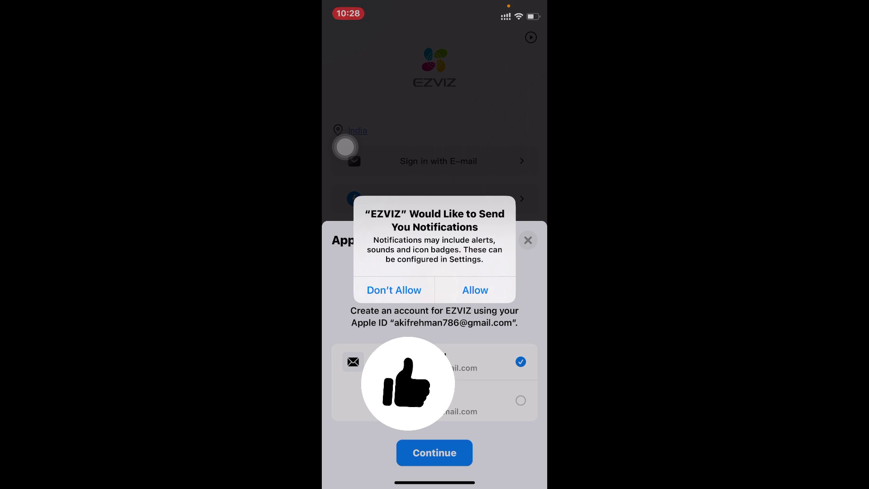
pyautogui.click(475, 290)
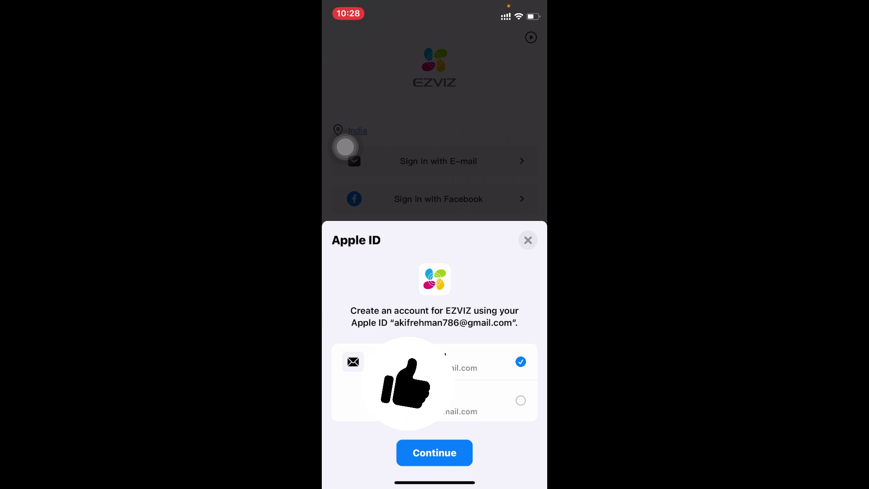
pyautogui.click(435, 452)
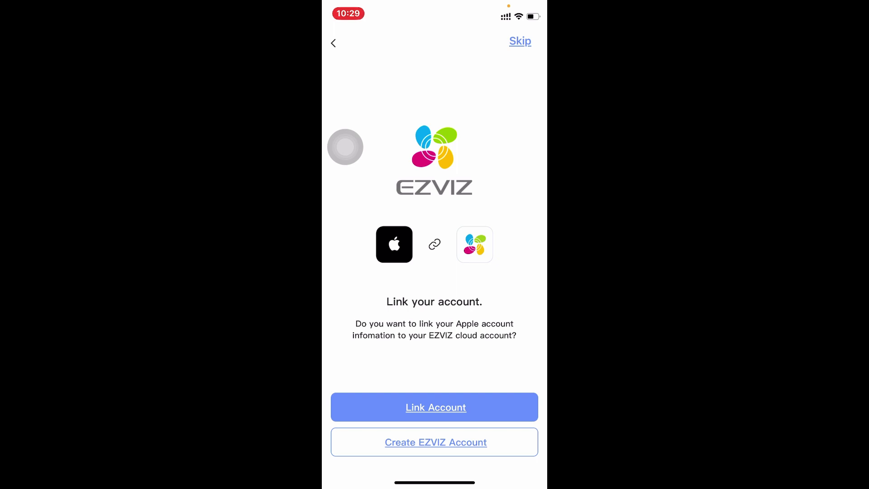
# - Open the Link Account login form, try email login, then back out to the linking prompt
pyautogui.click(434, 407)
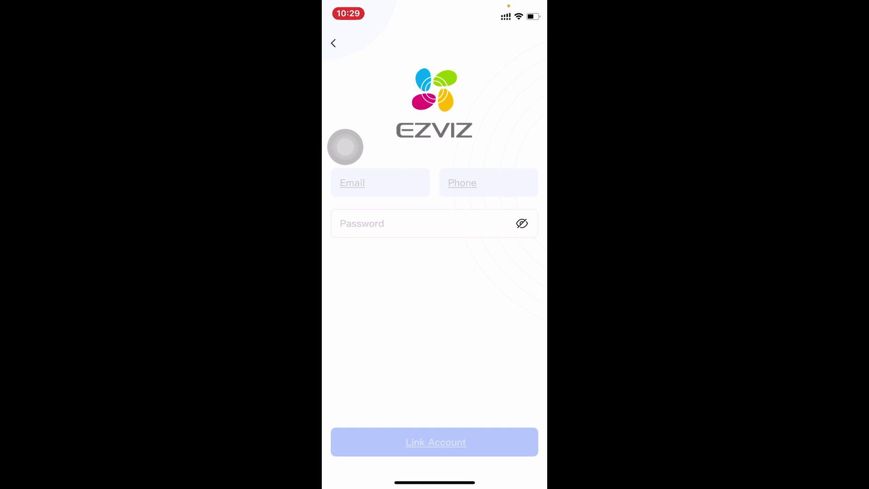
pyautogui.click(381, 183)
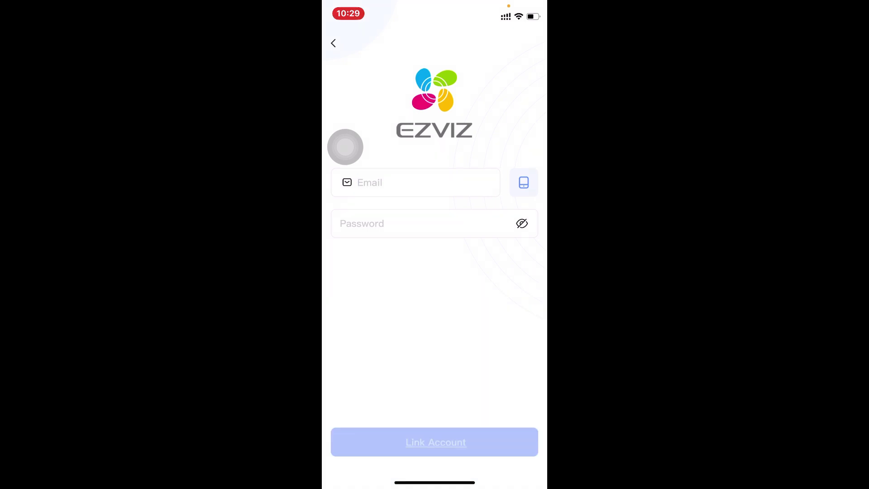
pyautogui.click(415, 183)
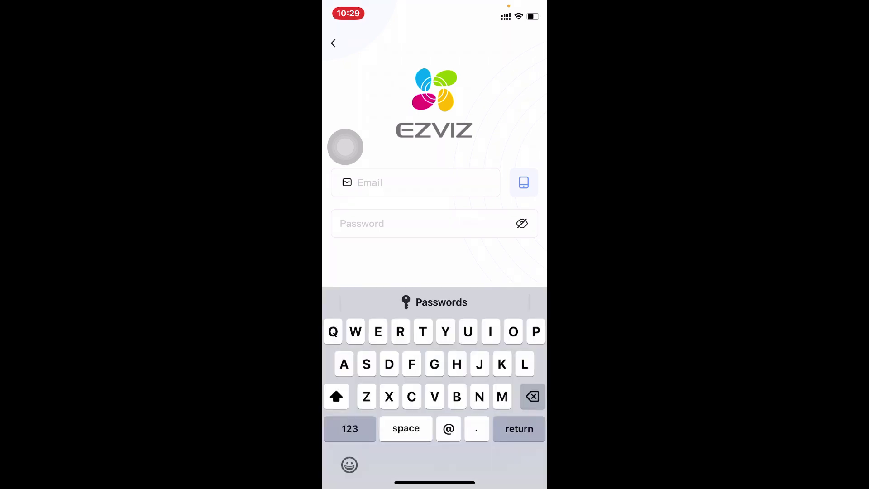
pyautogui.click(333, 43)
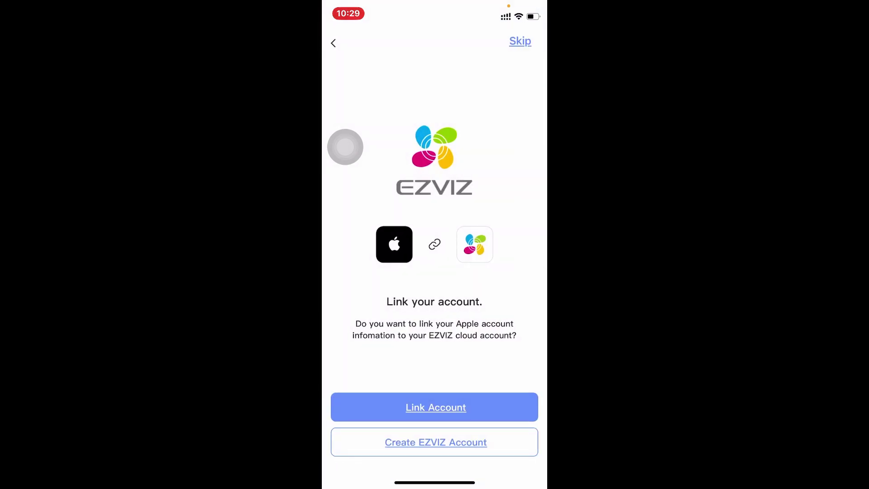
# - Start a new EZVIZ account, enter the account name and set the region to India
pyautogui.click(435, 442)
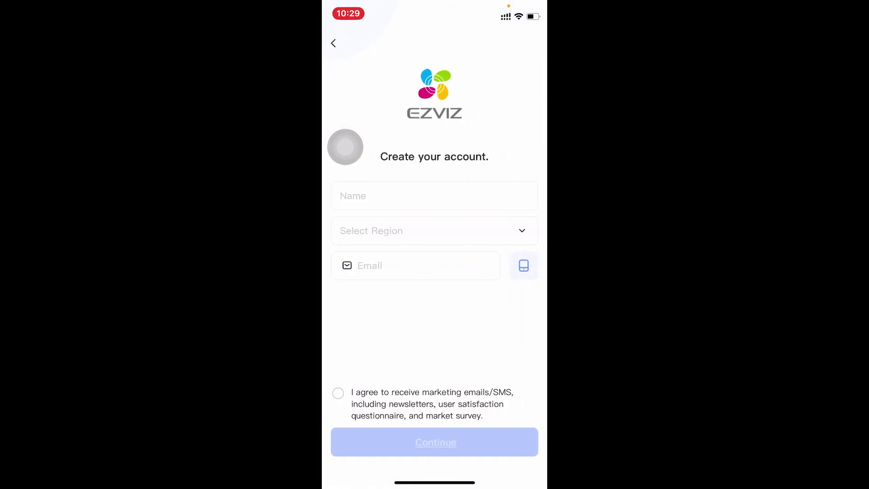
pyautogui.click(435, 195)
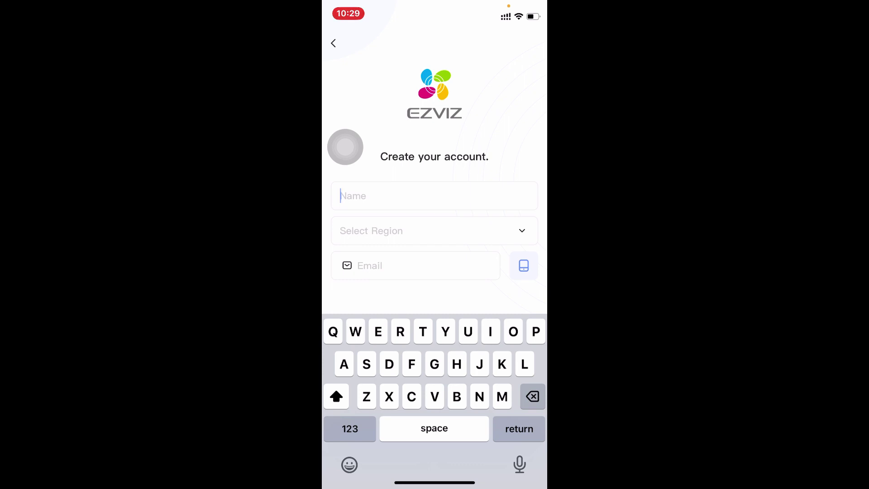
pyautogui.click(337, 395)
pyautogui.write('akiha')
pyautogui.click(350, 429)
pyautogui.write('96')
pyautogui.write('@')
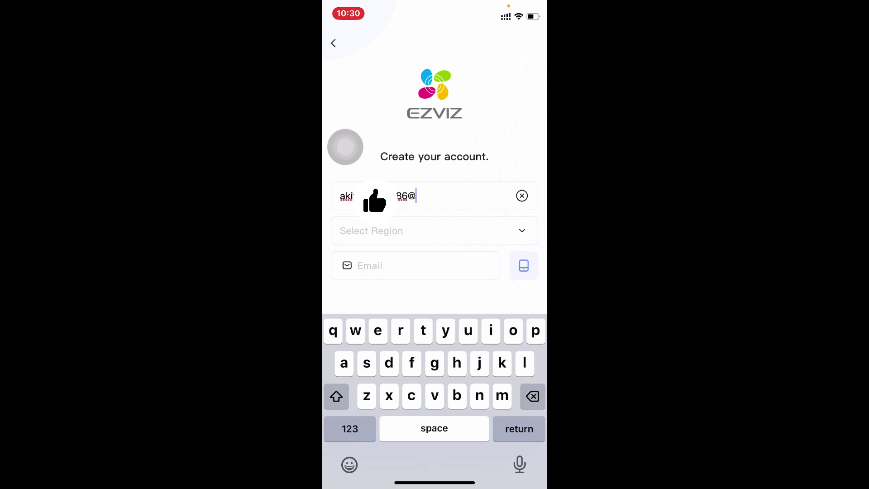
pyautogui.press('BackSpace')
pyautogui.press('BackSpace')
pyautogui.press('BackSpace')
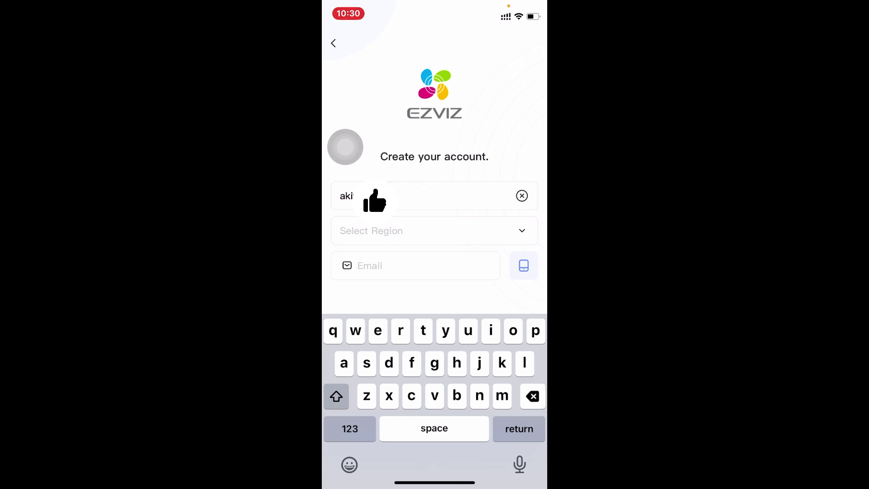
pyautogui.press('BackSpace')
pyautogui.press('BackSpace')
pyautogui.press('BackSpace')
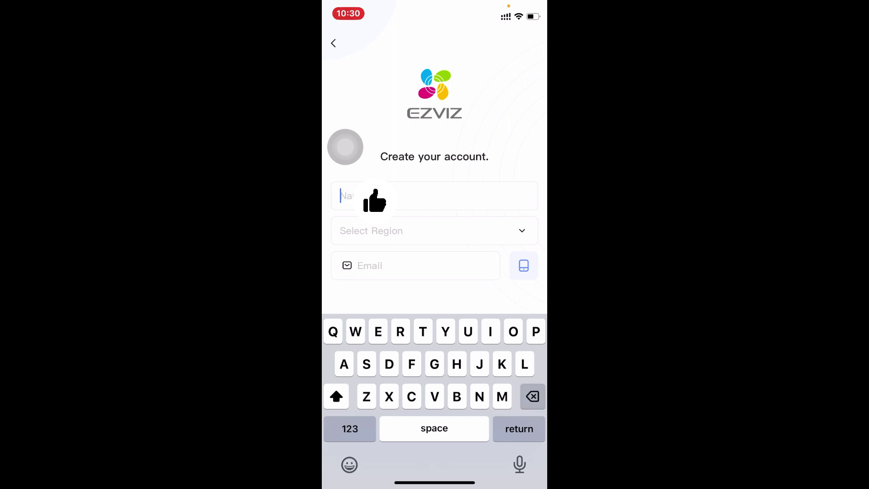
pyautogui.write('Aki')
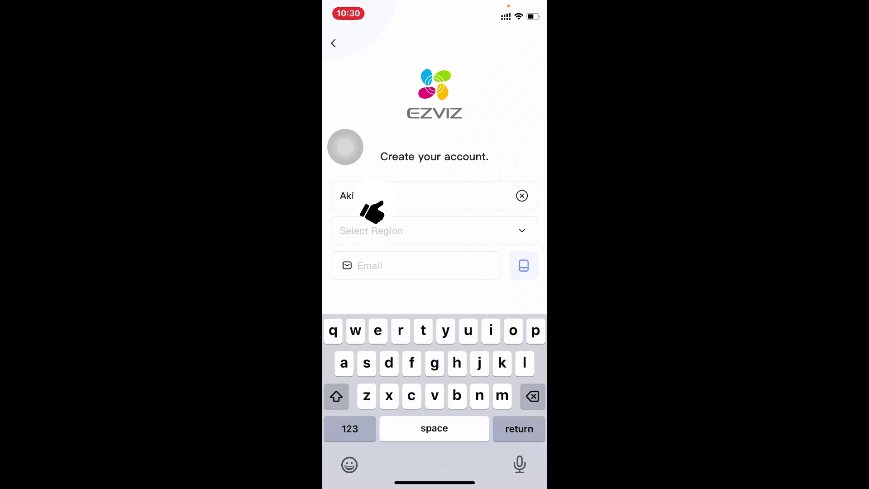
pyautogui.click(375, 225)
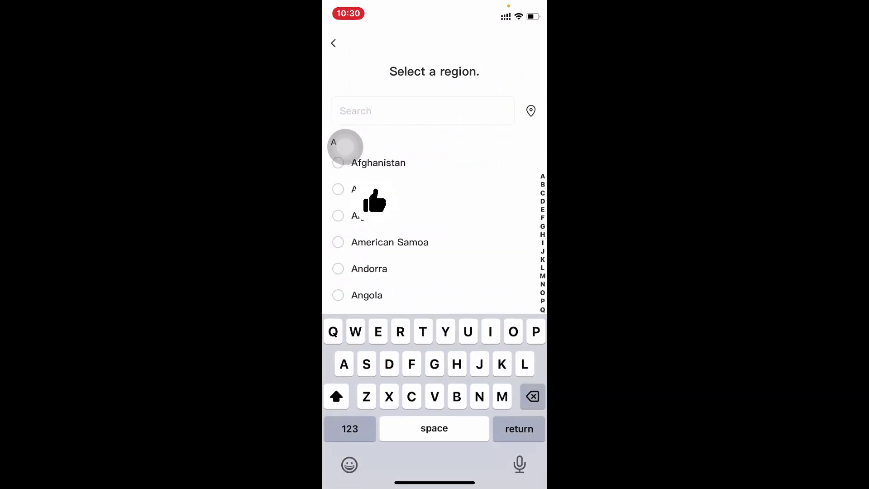
pyautogui.write('India')
pyautogui.click(338, 204)
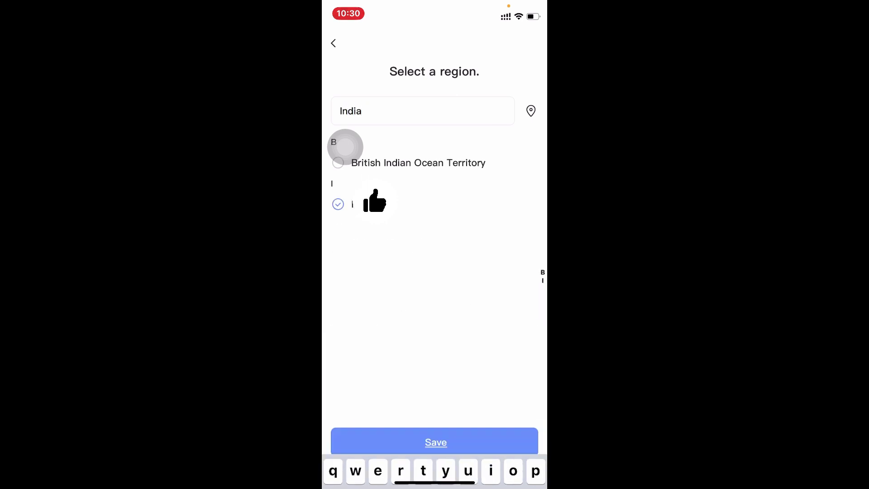
pyautogui.click(435, 442)
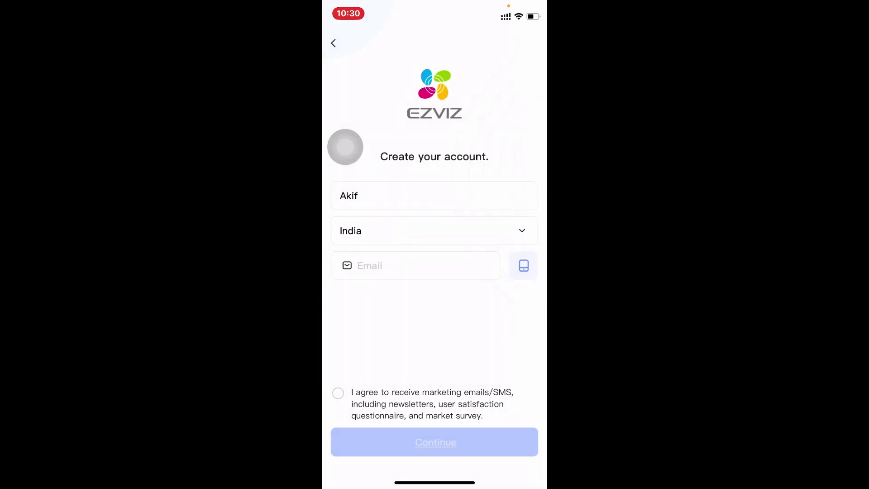
# - Enter the Gmail address, agree to marketing emails and SMS, and accept the terms
pyautogui.click(422, 266)
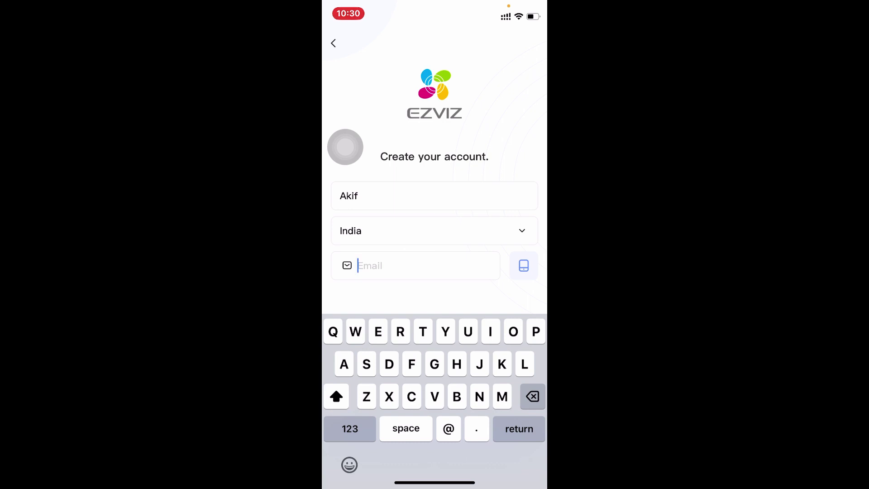
pyautogui.click(349, 429)
pyautogui.click(350, 428)
pyautogui.write('@')
pyautogui.click(350, 429)
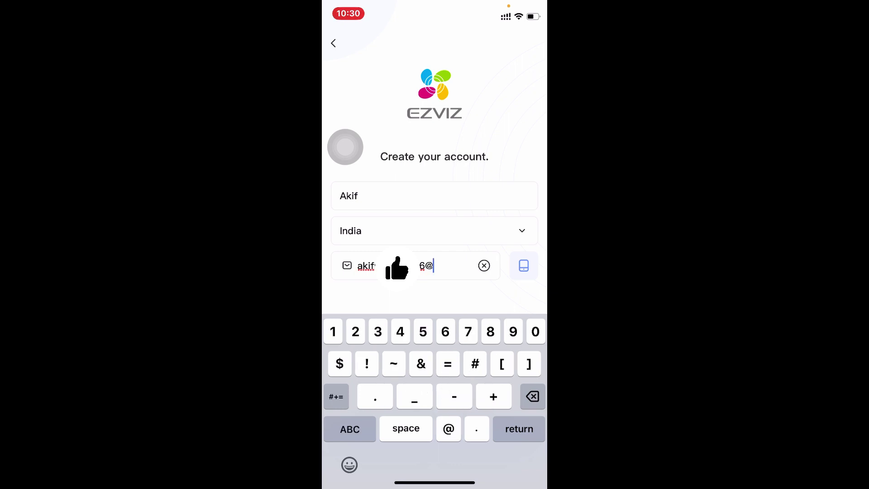
pyautogui.click(350, 429)
pyautogui.write('gmail.com')
pyautogui.press('Return')
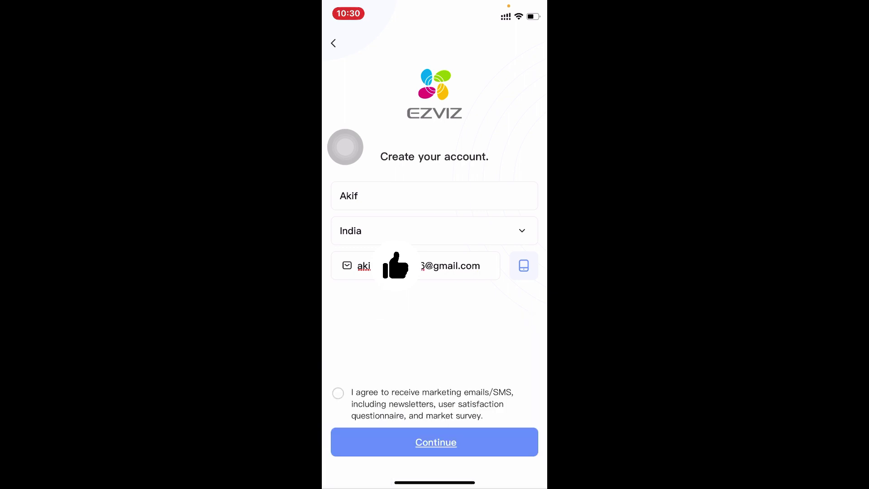
pyautogui.click(338, 392)
pyautogui.click(435, 442)
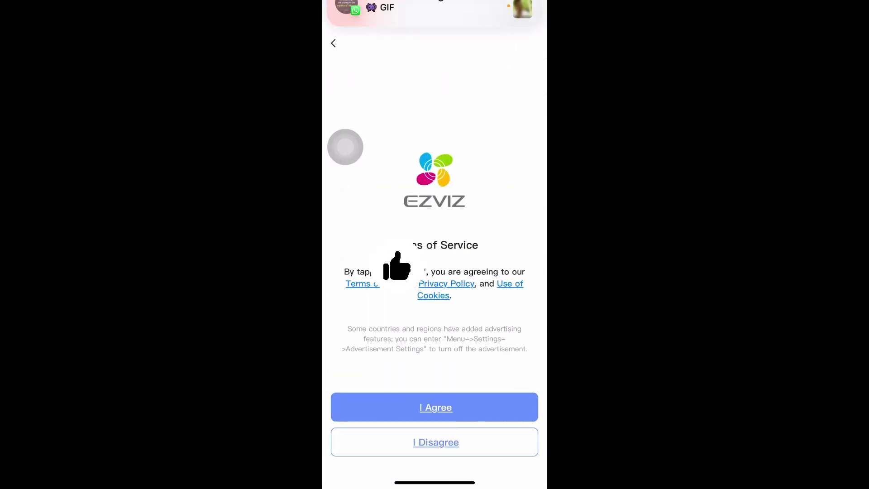
pyautogui.click(435, 407)
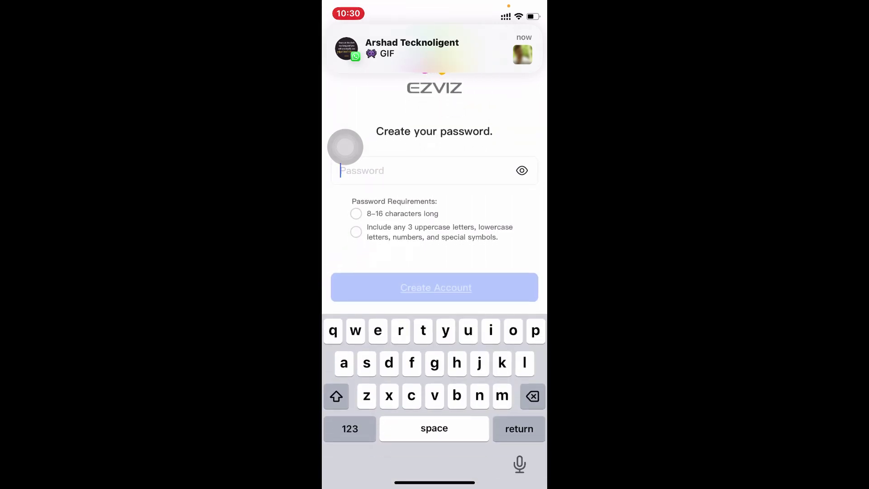
# - Enter a password with symbols, a capital letter and digits, and create the account
pyautogui.click(350, 429)
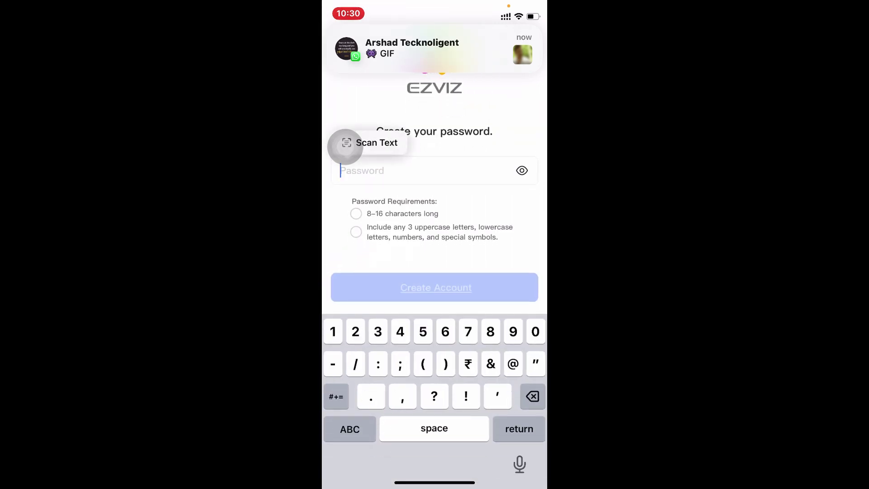
pyautogui.click(489, 363)
pyautogui.click(349, 428)
pyautogui.click(336, 395)
pyautogui.write('V')
pyautogui.click(349, 428)
pyautogui.click(490, 330)
pyautogui.click(445, 331)
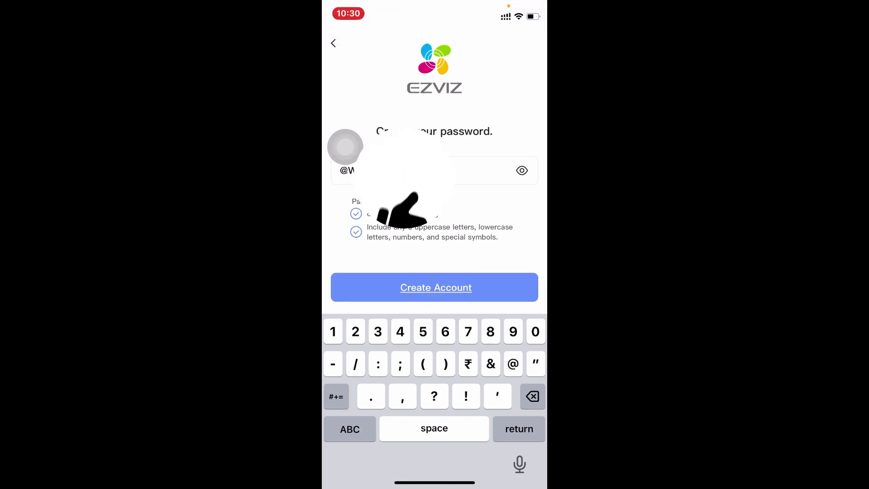
pyautogui.click(435, 287)
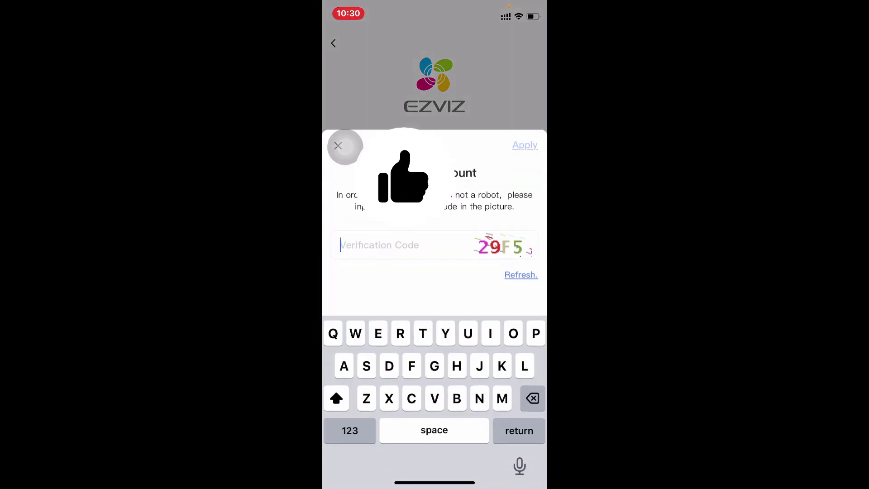
# - Enter the picture verification code 29F5 and submit it
pyautogui.click(350, 428)
pyautogui.click(355, 331)
pyautogui.click(512, 331)
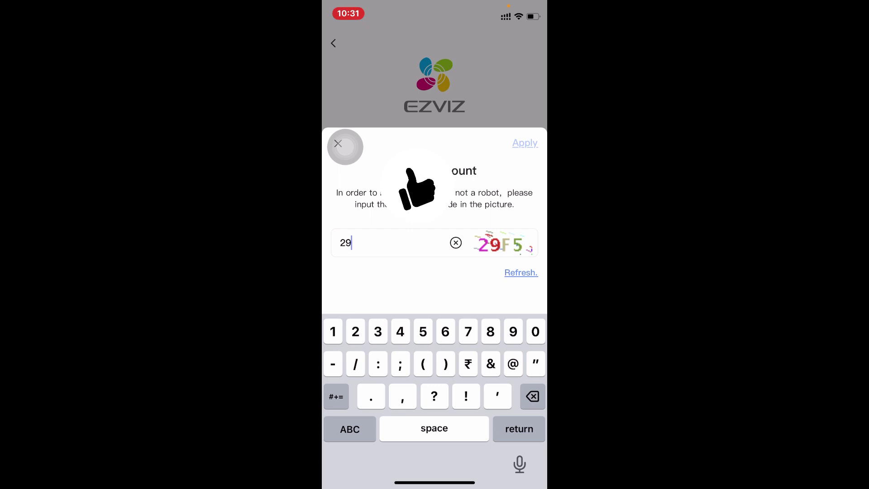
pyautogui.click(350, 429)
pyautogui.write('F')
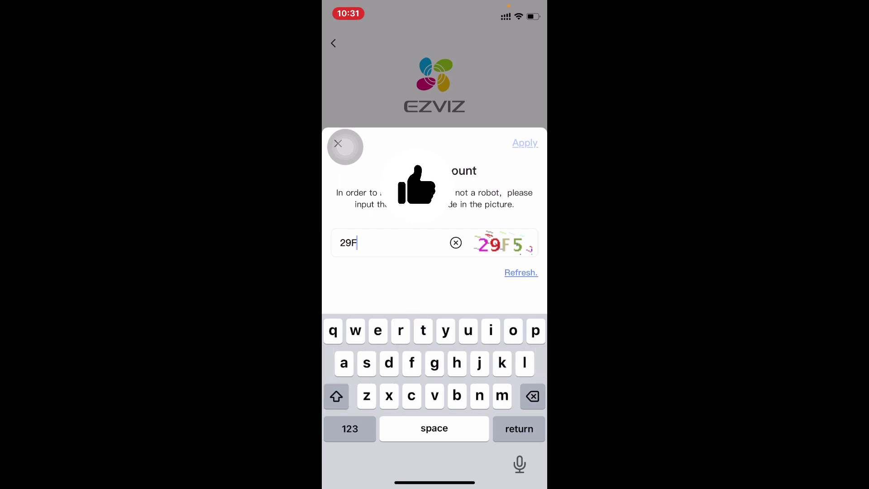
pyautogui.click(350, 428)
pyautogui.click(424, 332)
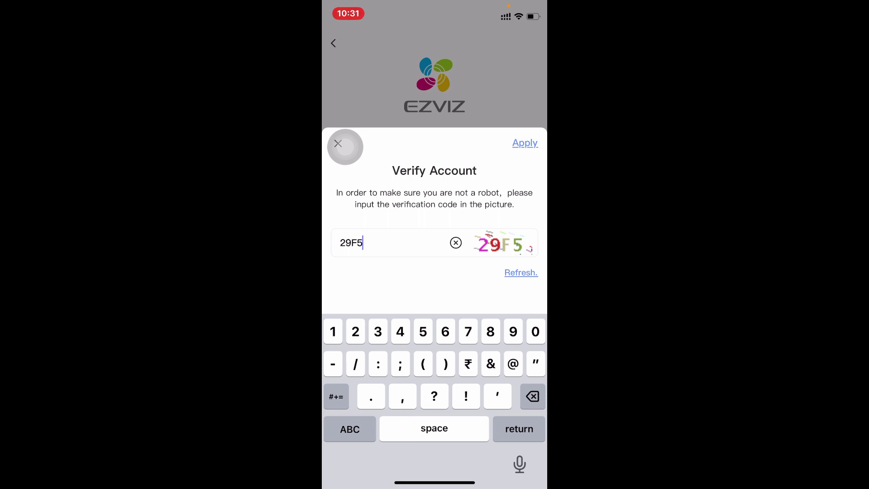
pyautogui.click(350, 428)
pyautogui.click(526, 143)
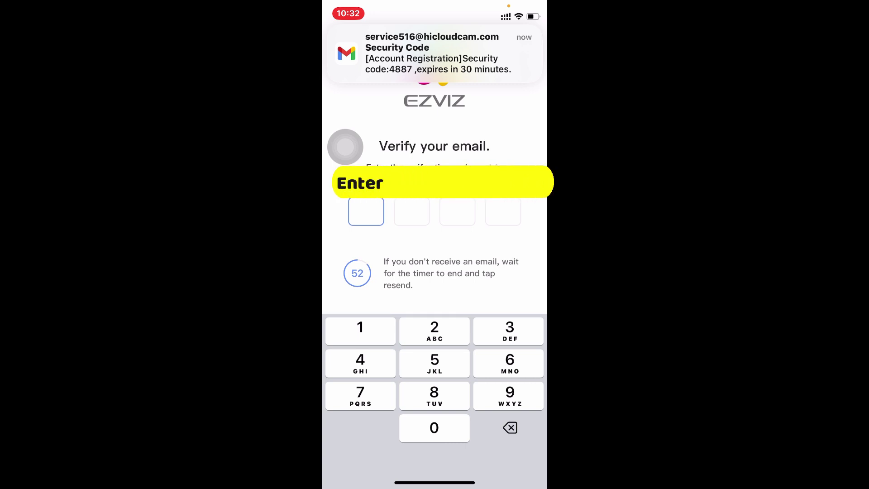
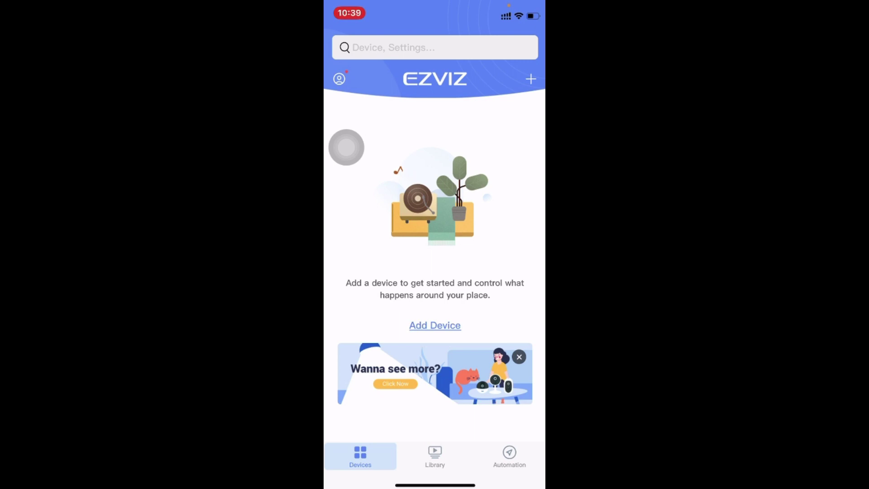
# - Open Add Device from the + menu and choose the NVR/DVR device type
pyautogui.click(530, 80)
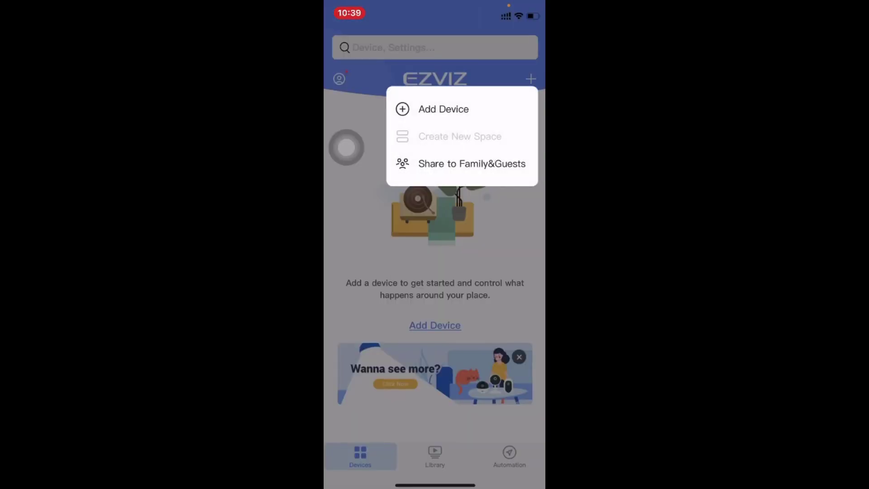
pyautogui.click(443, 109)
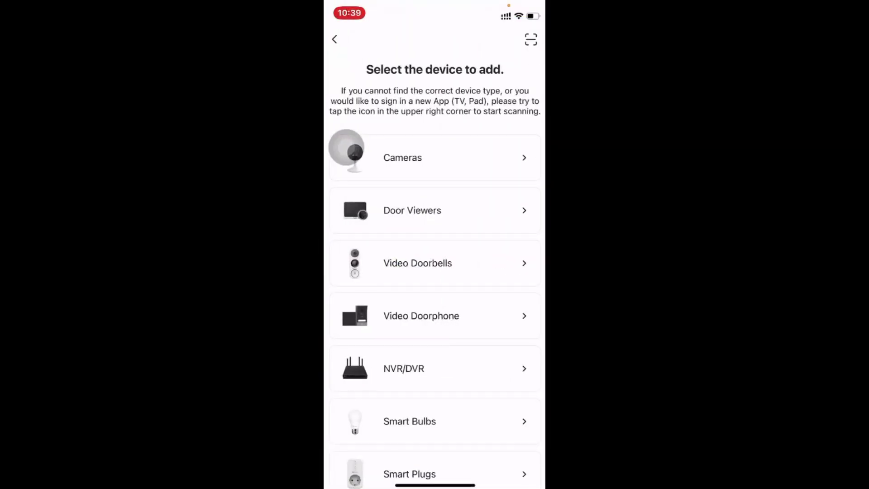
pyautogui.scroll(-2, 435, 272)
pyautogui.click(435, 301)
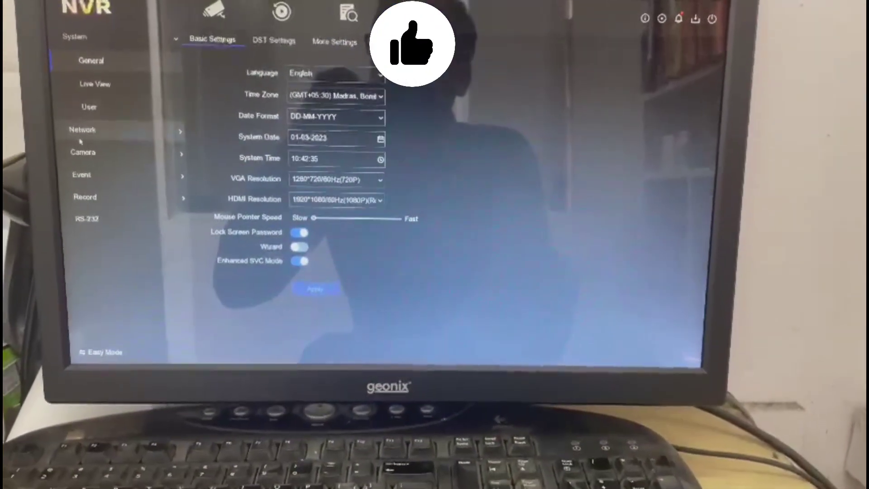
# - Open the recorder's Network > Platform Access settings in the NVR menu
pyautogui.click(84, 129)
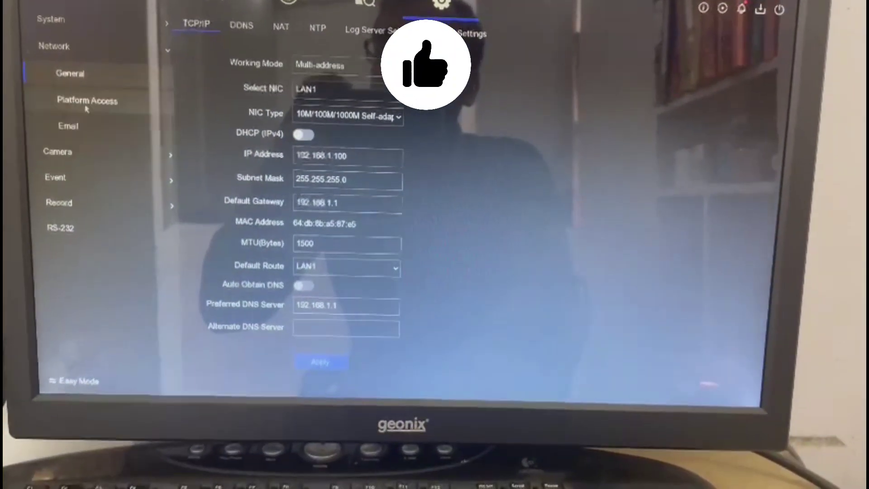
pyautogui.click(99, 134)
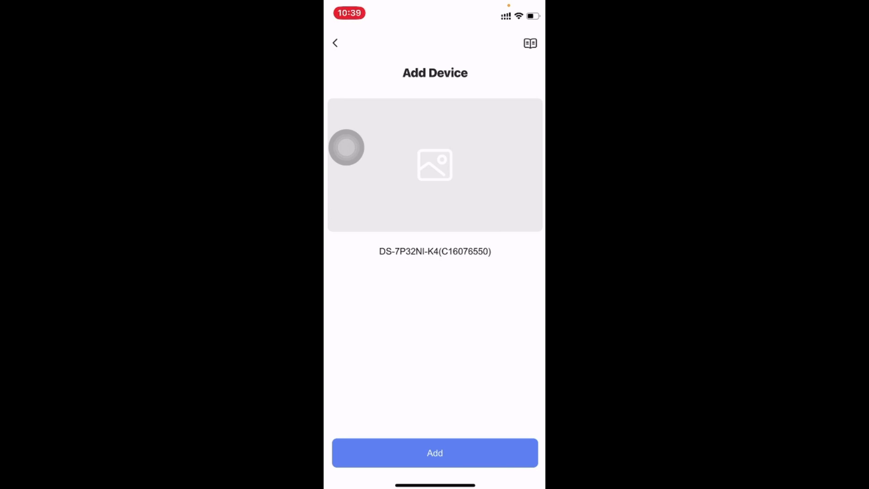
# - Add the DS-7P32NI-K4 recorder and continue to space selection
pyautogui.click(434, 453)
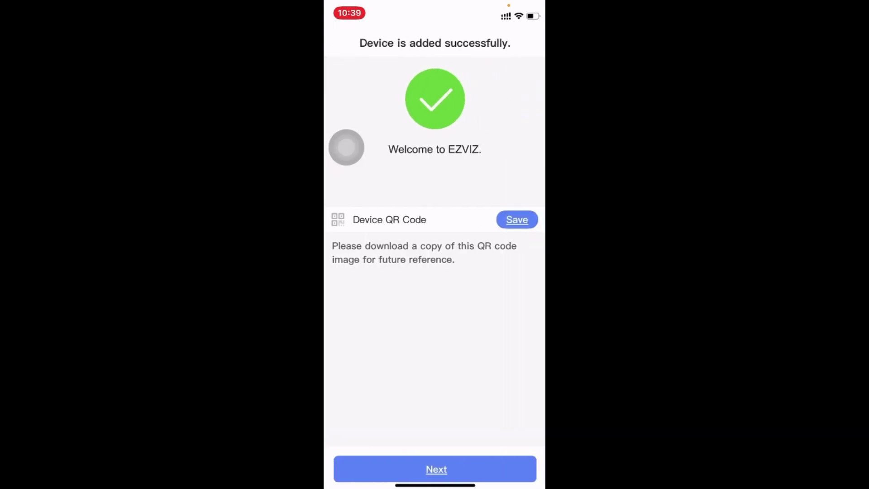
pyautogui.click(435, 469)
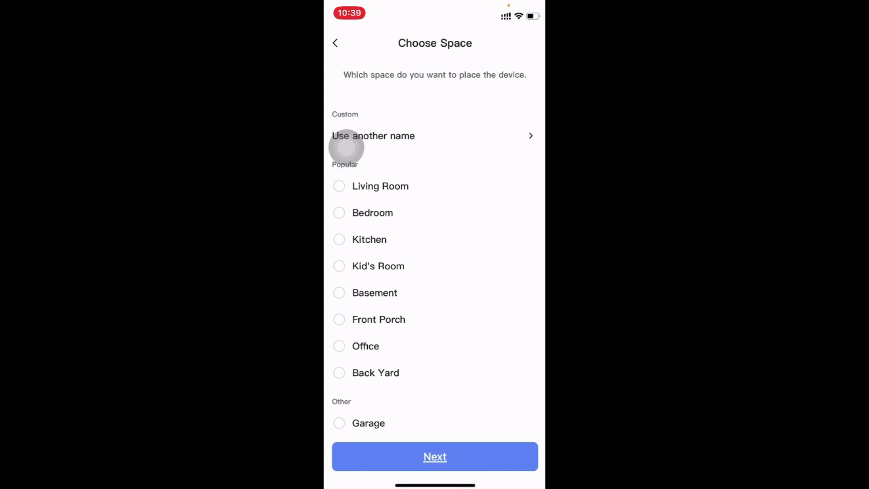
pyautogui.scroll(-2, 347, 147)
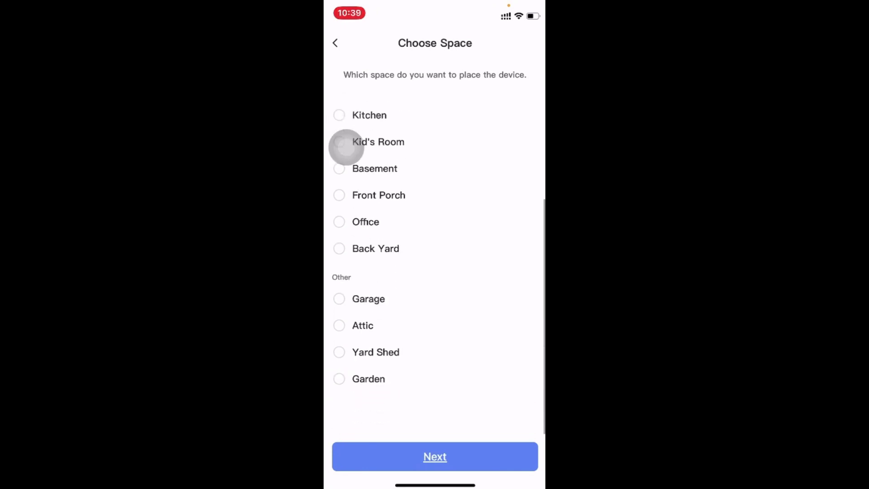
pyautogui.scroll(2, 346, 146)
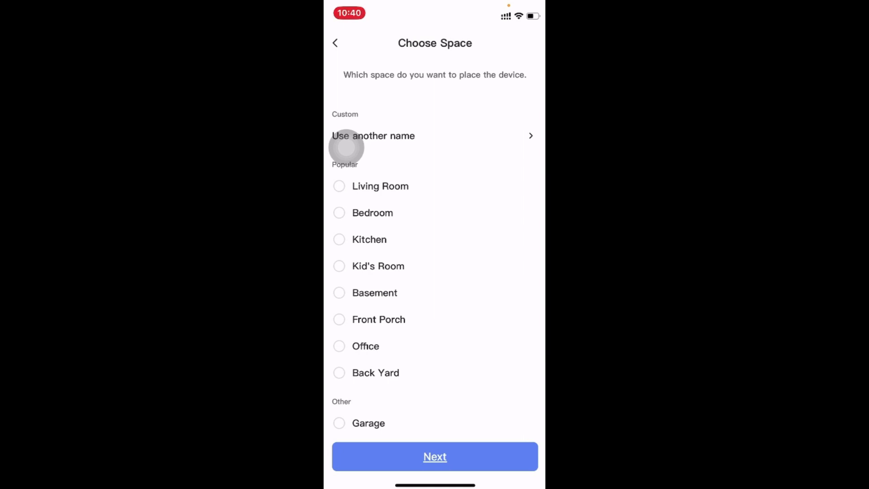
# - Confirm Living Room for the recorder, view Multi-Screen Live, and enlarge DEVOTO's camera
pyautogui.click(434, 456)
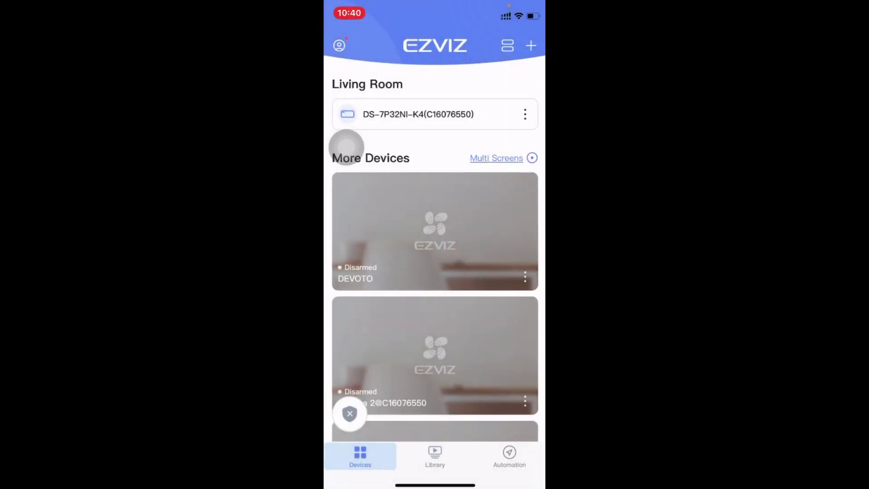
pyautogui.scroll(-15, 346, 146)
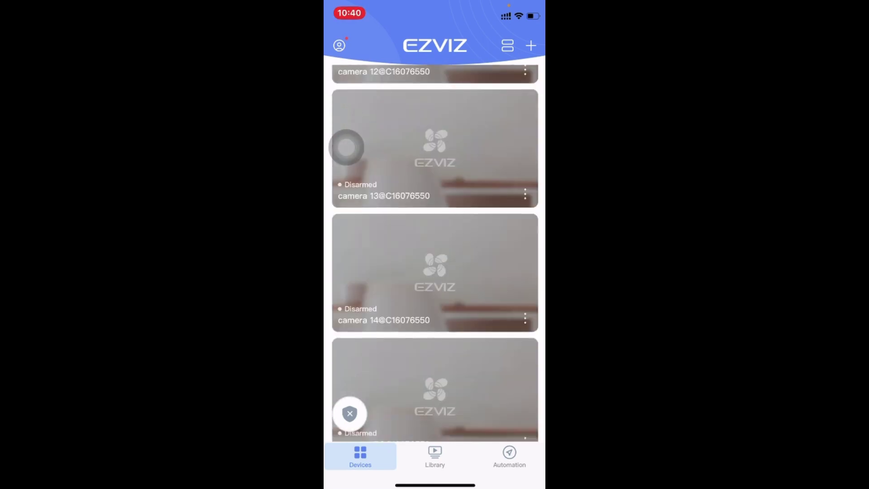
pyautogui.scroll(15, 346, 146)
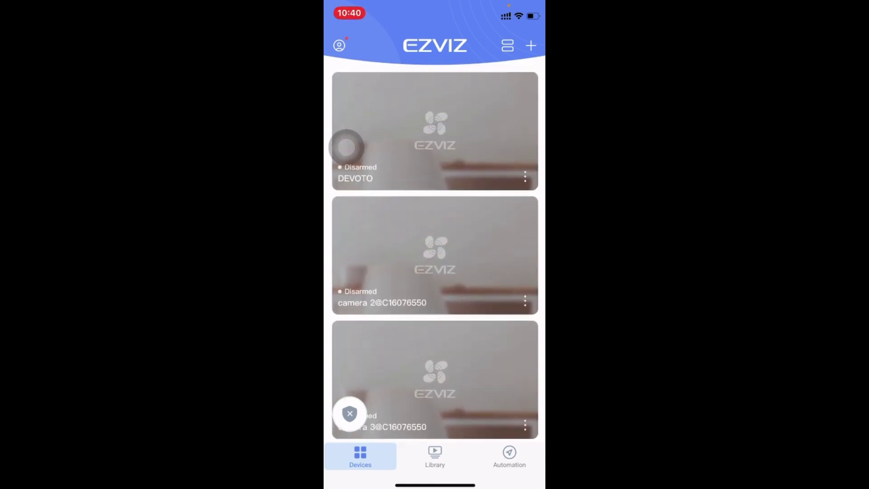
pyautogui.scroll(3, 346, 146)
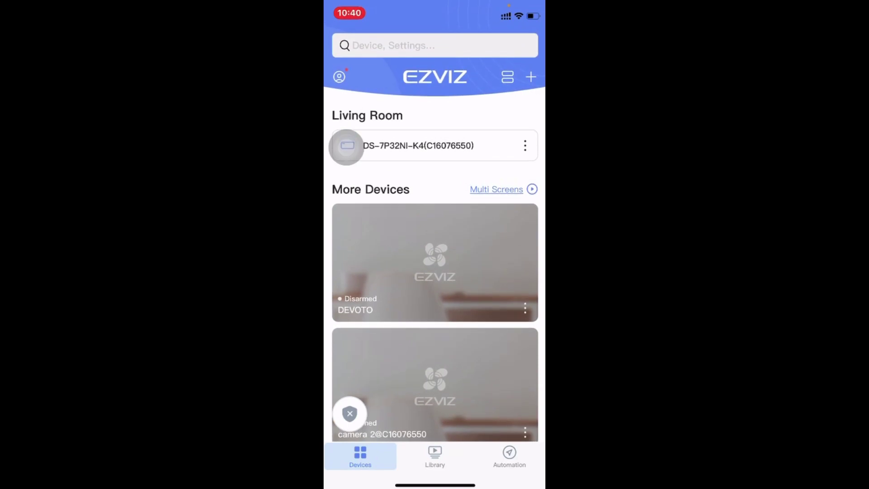
pyautogui.click(502, 188)
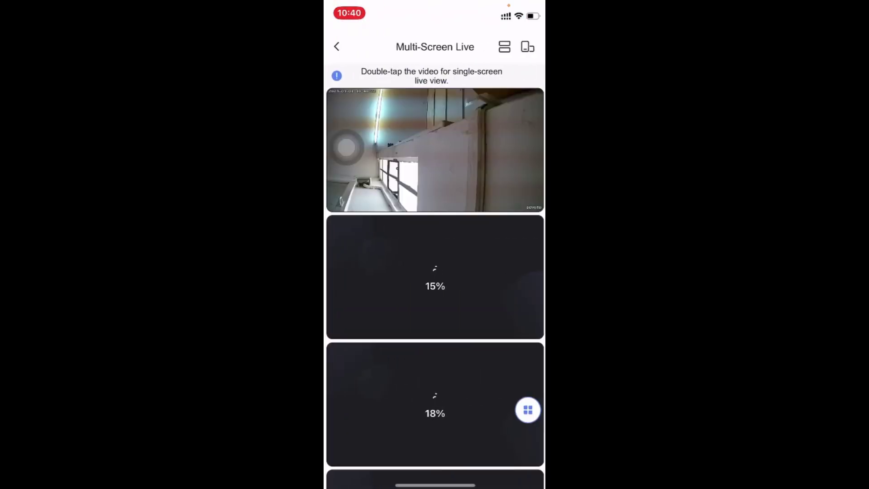
pyautogui.doubleClick(435, 150)
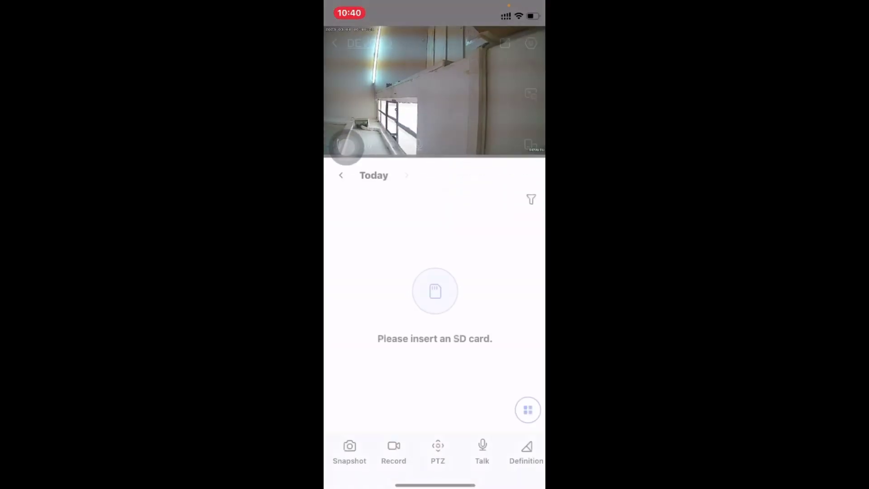